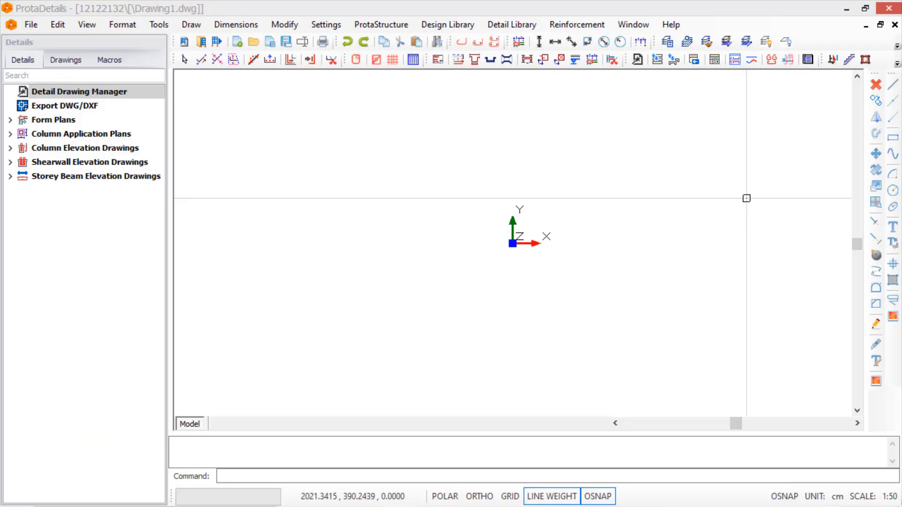
Open the pool design tool and load the rectangular pool type from the gallery, replacing the current design.
{"action": "left_click", "coordinate": [445, 27]}
{"action": "left_click", "coordinate": [446, 134]}
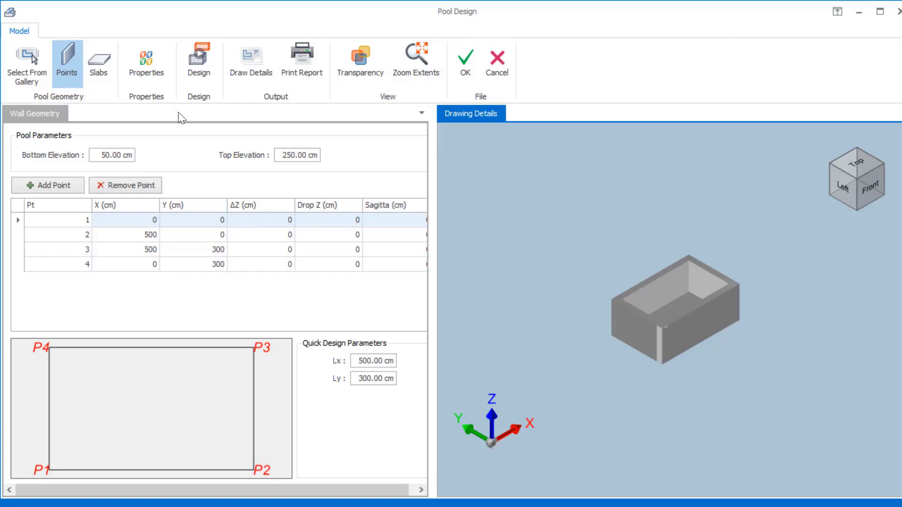
{"action": "left_click", "coordinate": [32, 72]}
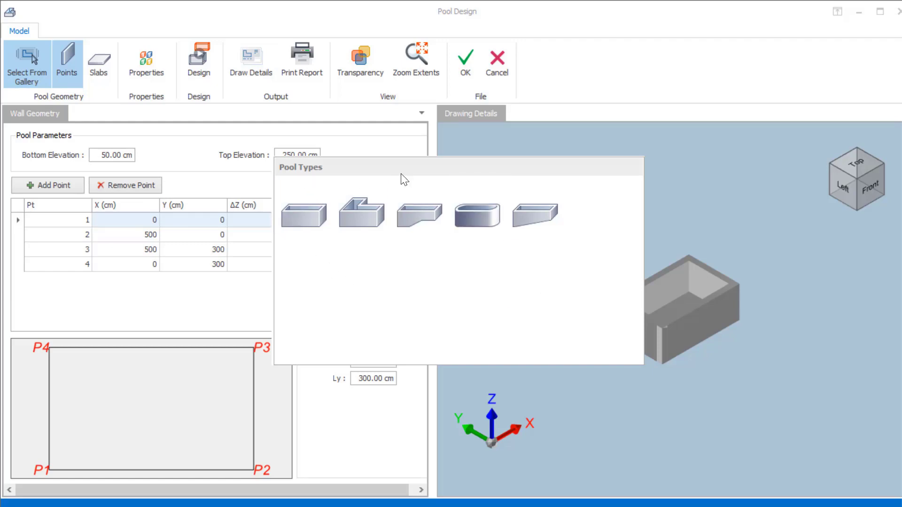
{"action": "left_click", "coordinate": [292, 219]}
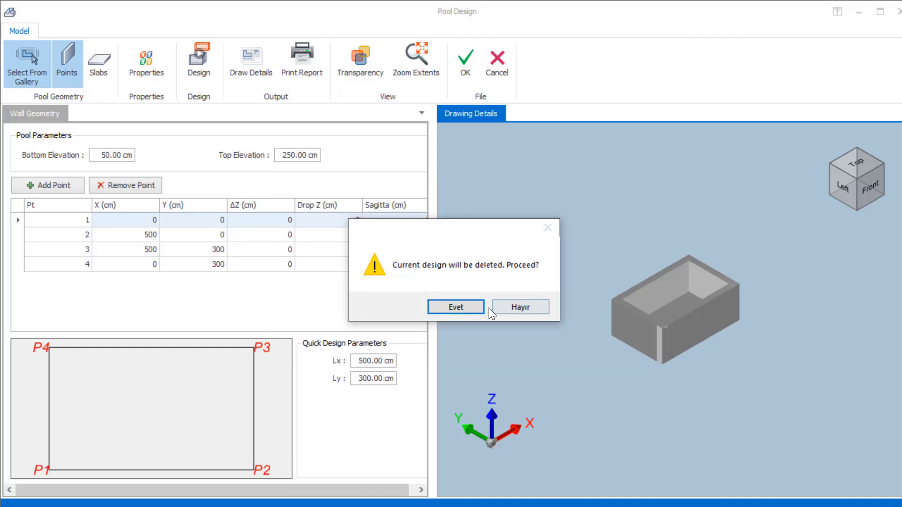
{"action": "left_click", "coordinate": [456, 305]}
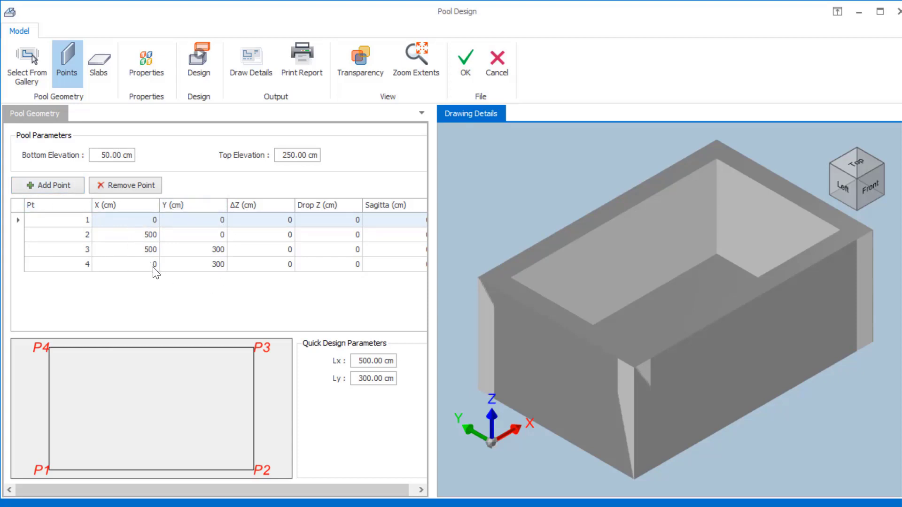
Set ΔZ of pool point 1 to -50 cm and inspect the lowered corner from the front.
{"action": "left_click", "coordinate": [256, 232]}
{"action": "left_click", "coordinate": [259, 220]}
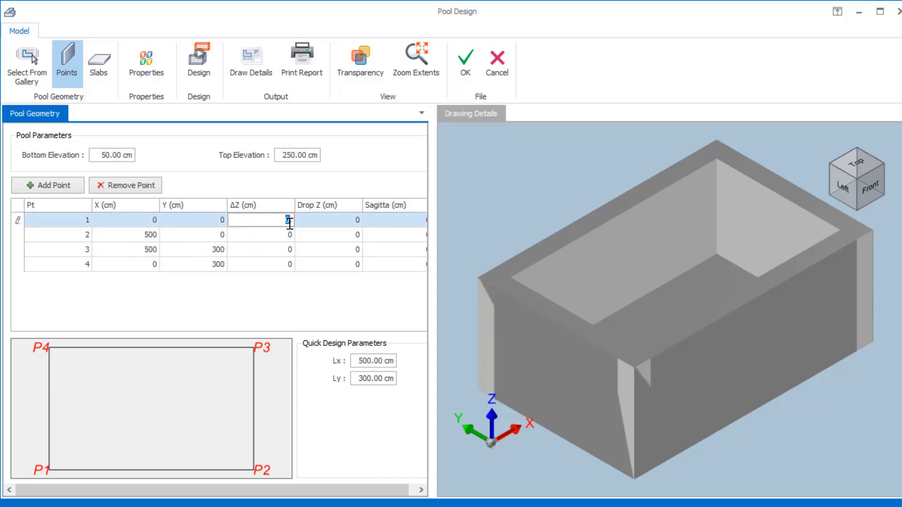
{"action": "type", "text": "-50"}
{"action": "key", "text": "Return"}
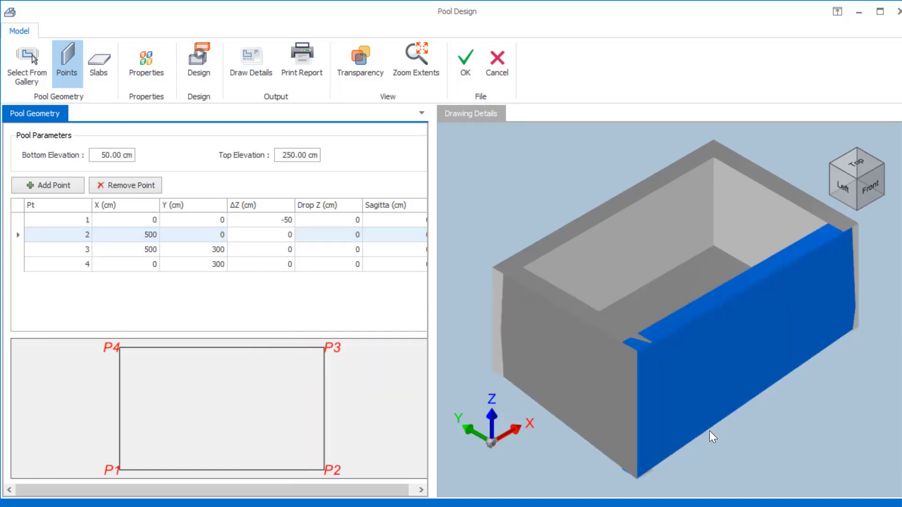
{"action": "double_click", "coordinate": [709, 430]}
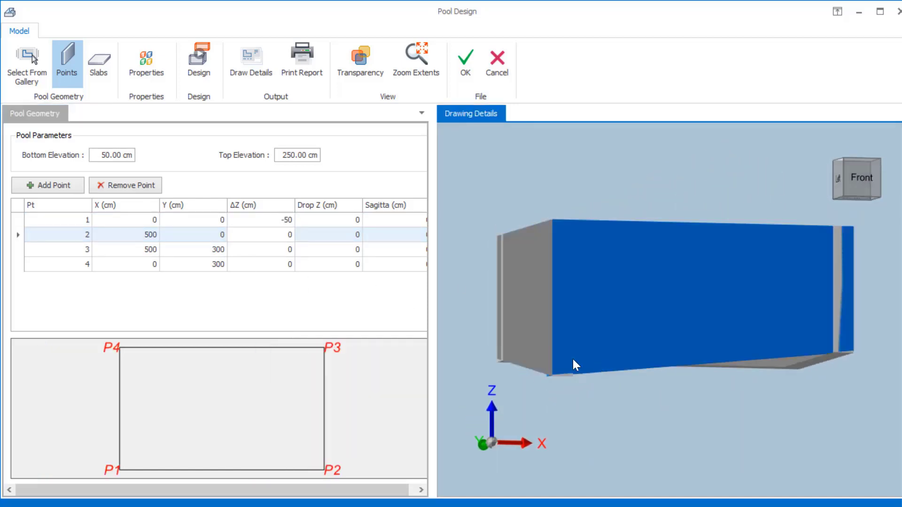
Reset ΔZ of pool point 1 to 0 cm.
{"action": "left_click", "coordinate": [269, 219]}
{"action": "left_click", "coordinate": [272, 220]}
{"action": "type", "text": "0."}
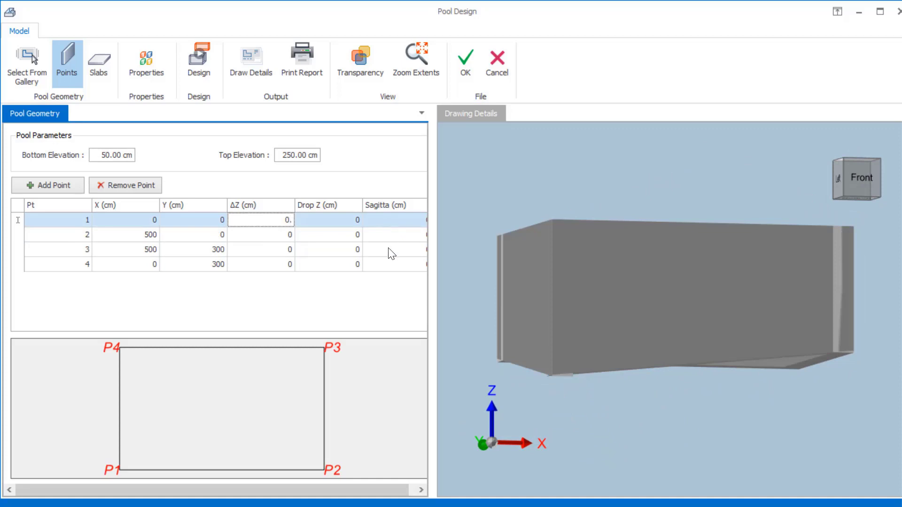
{"action": "left_click", "coordinate": [272, 250]}
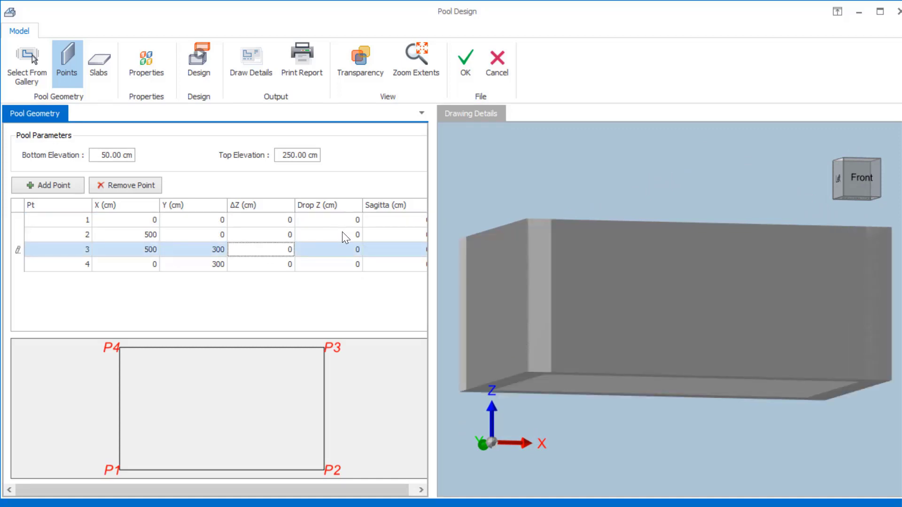
Set Drop Z of pool point 1 to 10 cm and undo the change.
{"action": "left_click", "coordinate": [331, 230]}
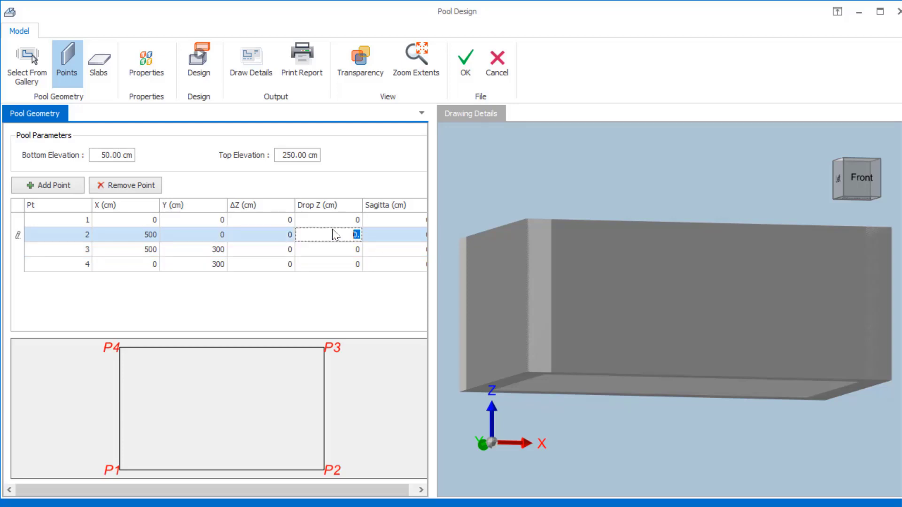
{"action": "left_click", "coordinate": [329, 220]}
{"action": "type", "text": "1"}
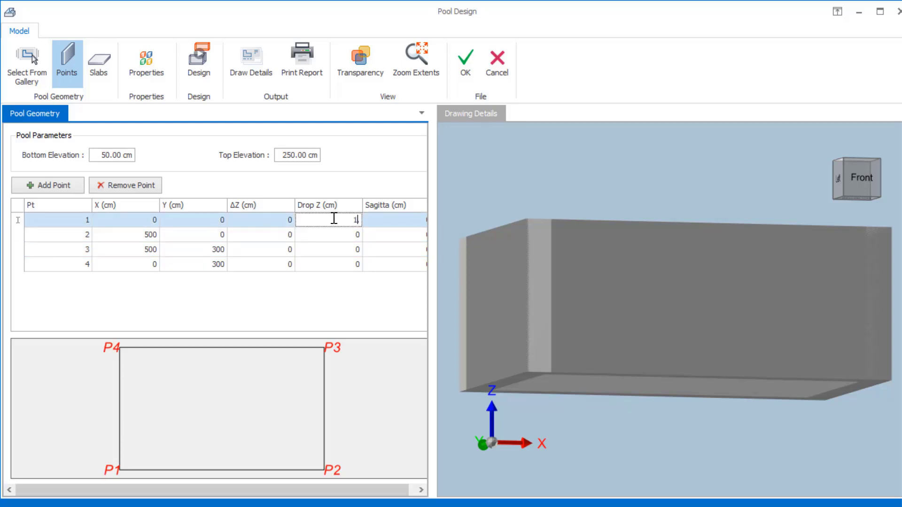
{"action": "type", "text": "0"}
{"action": "left_click", "coordinate": [346, 234]}
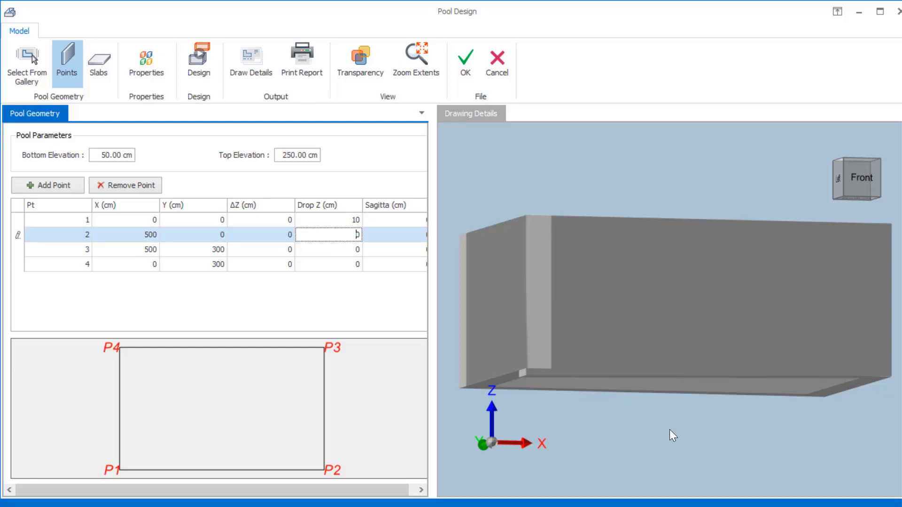
{"action": "key", "text": "ctrl+z"}
Set the sagitta of pool point 1 to 50 cm and make slab S1 use the wall geometry.
{"action": "left_click", "coordinate": [404, 220]}
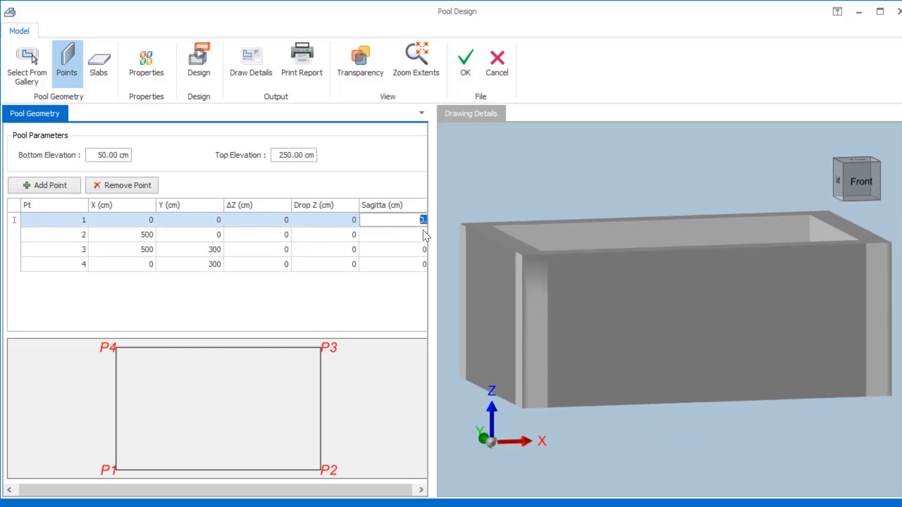
{"action": "type", "text": "50"}
{"action": "left_click", "coordinate": [408, 236]}
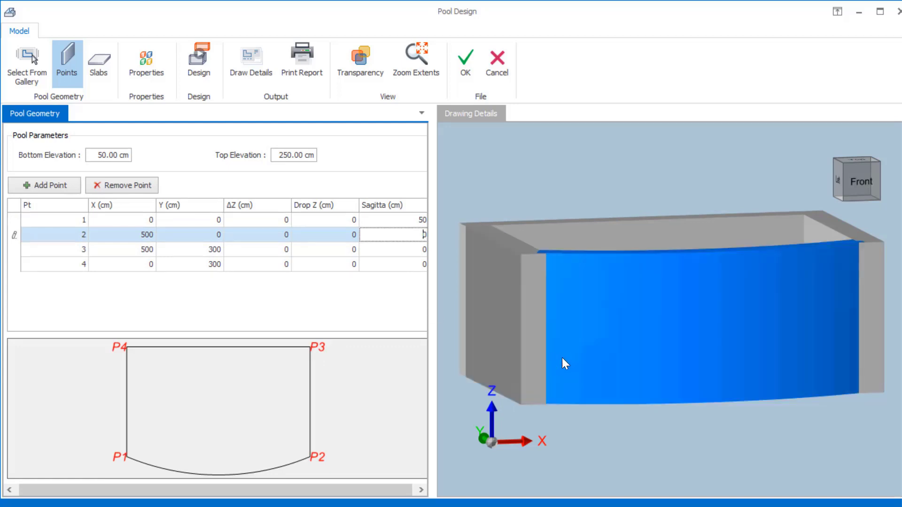
{"action": "mouse_move", "coordinate": [562, 357]}
{"action": "middle_mouse_down"}
{"action": "mouse_move", "coordinate": [580, 380]}
{"action": "mouse_move", "coordinate": [624, 350]}
{"action": "middle_mouse_up"}
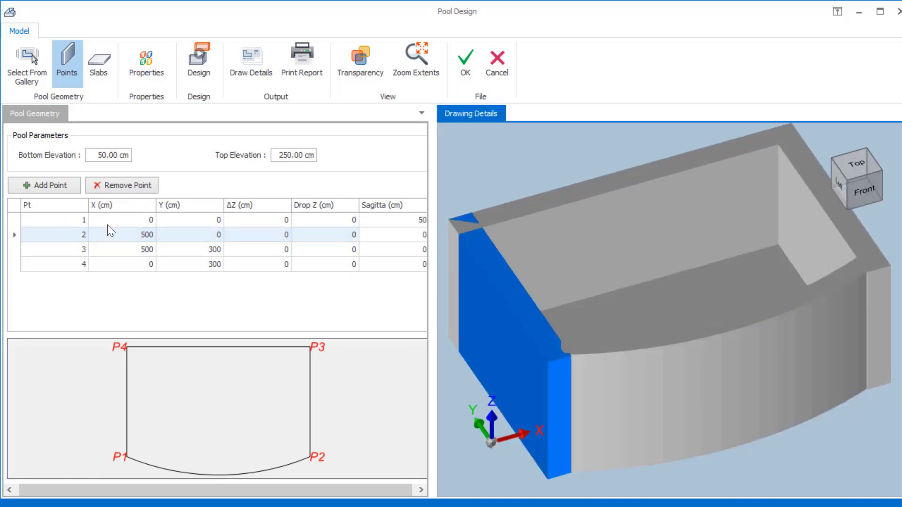
{"action": "left_click", "coordinate": [100, 61]}
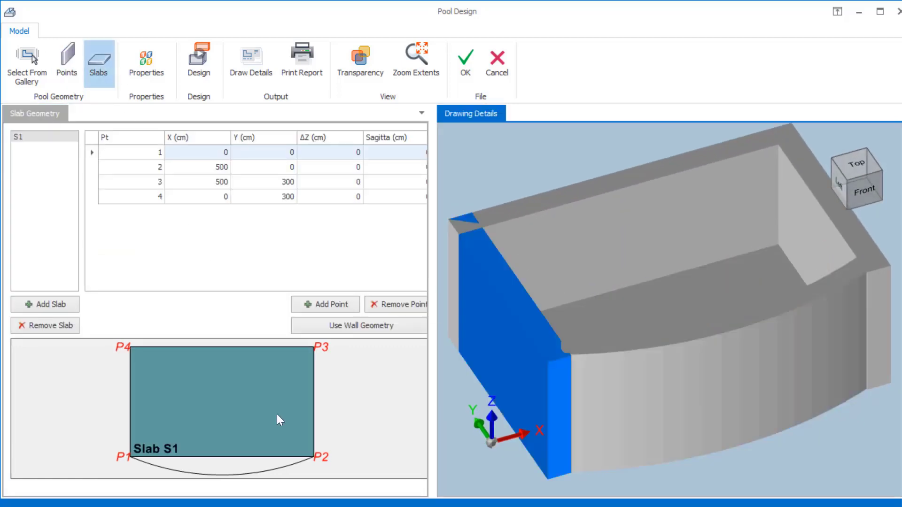
{"action": "left_click", "coordinate": [340, 324]}
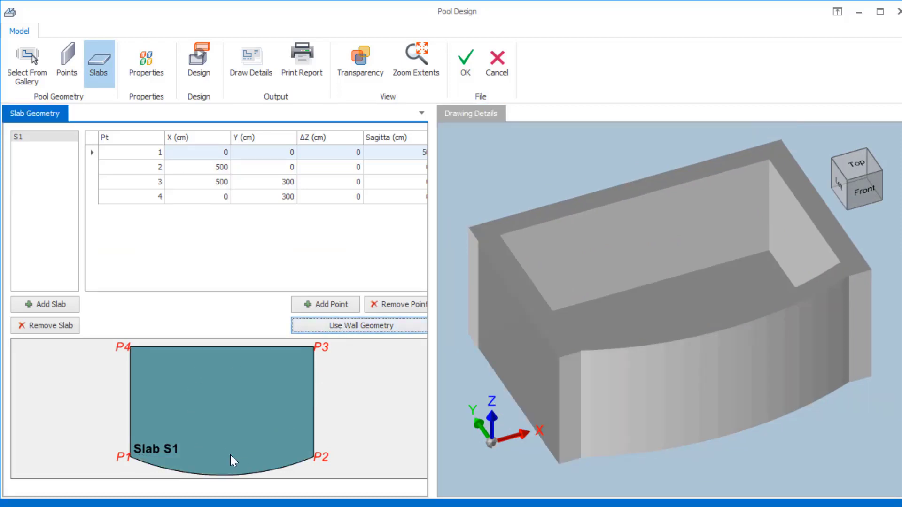
Replace the curved design with the plain rectangular pool type from the gallery.
{"action": "left_click", "coordinate": [21, 53]}
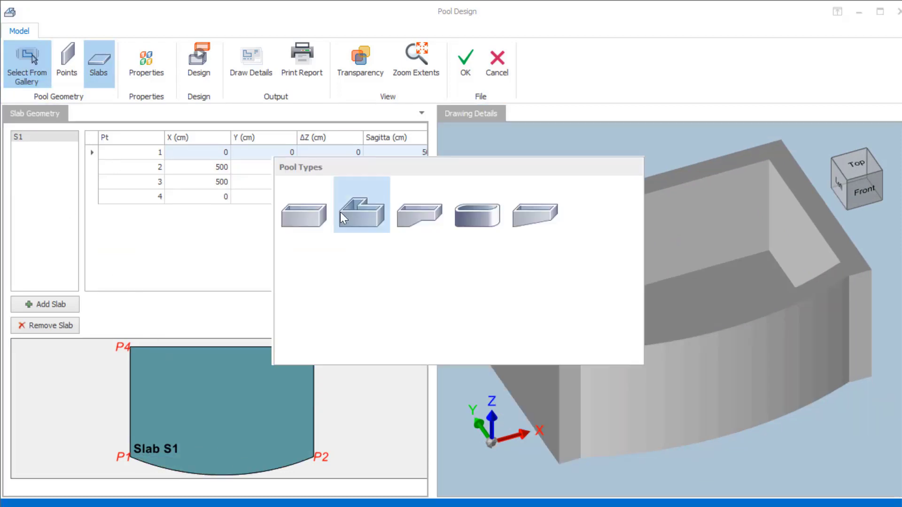
{"action": "left_click", "coordinate": [341, 213]}
{"action": "left_click", "coordinate": [439, 306]}
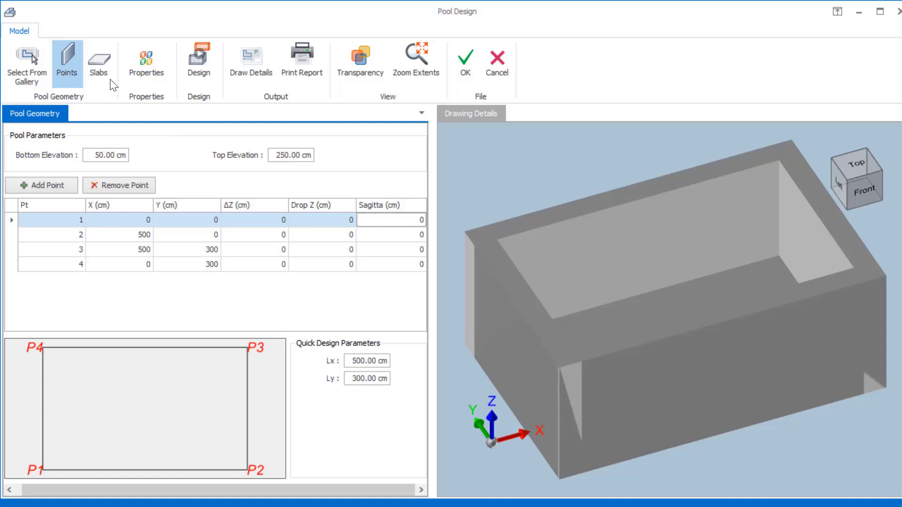
Add a soil model to the outside of wall W1 in the pool properties, keeping Cantilever Wall as model type.
{"action": "left_click", "coordinate": [137, 70]}
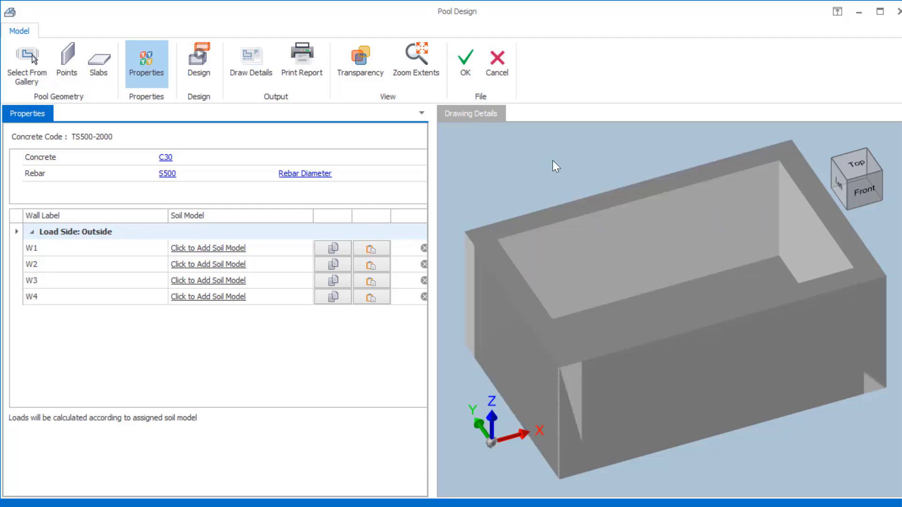
{"action": "left_click", "coordinate": [211, 247]}
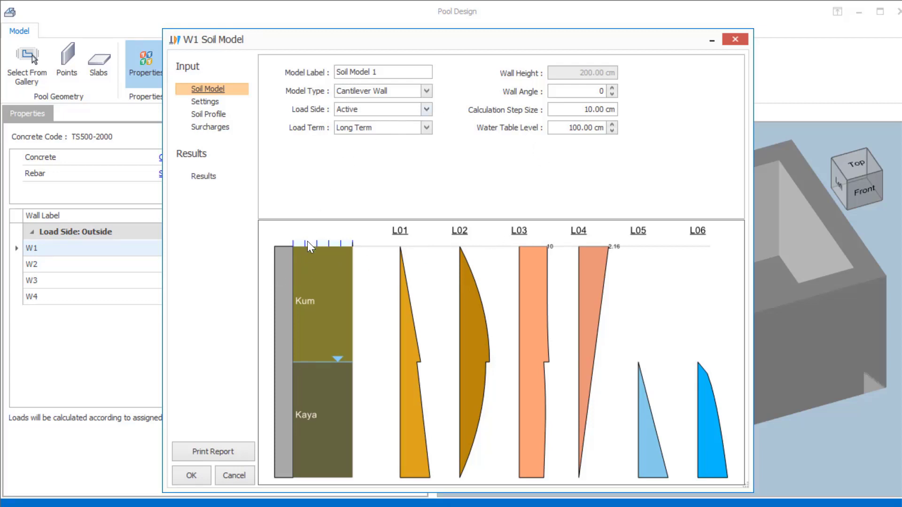
{"action": "left_click", "coordinate": [364, 92]}
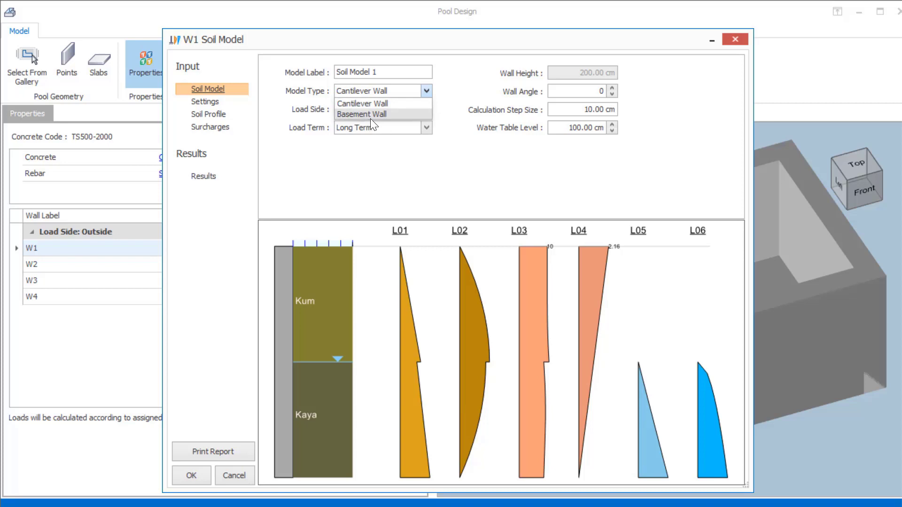
{"action": "left_click", "coordinate": [467, 79]}
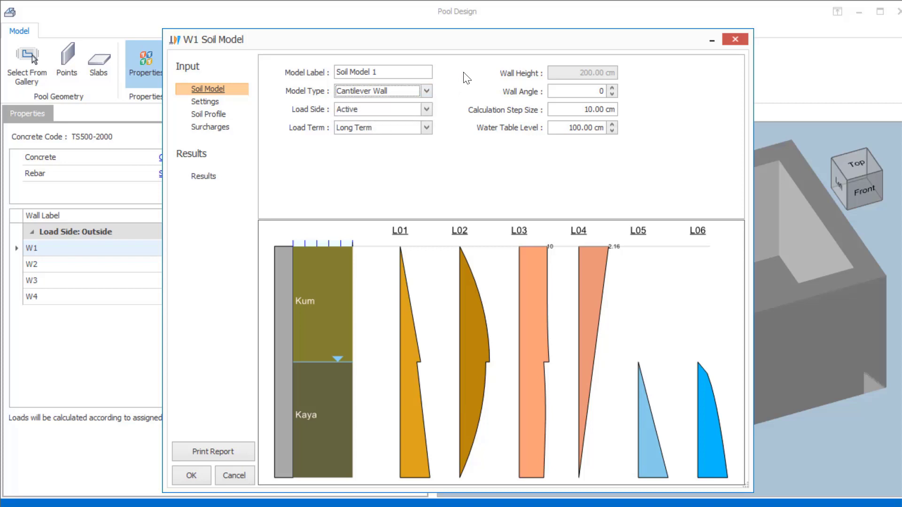
Try the Passive load side and Short Term load term for W1, restoring Active and Long Term.
{"action": "left_click", "coordinate": [402, 108]}
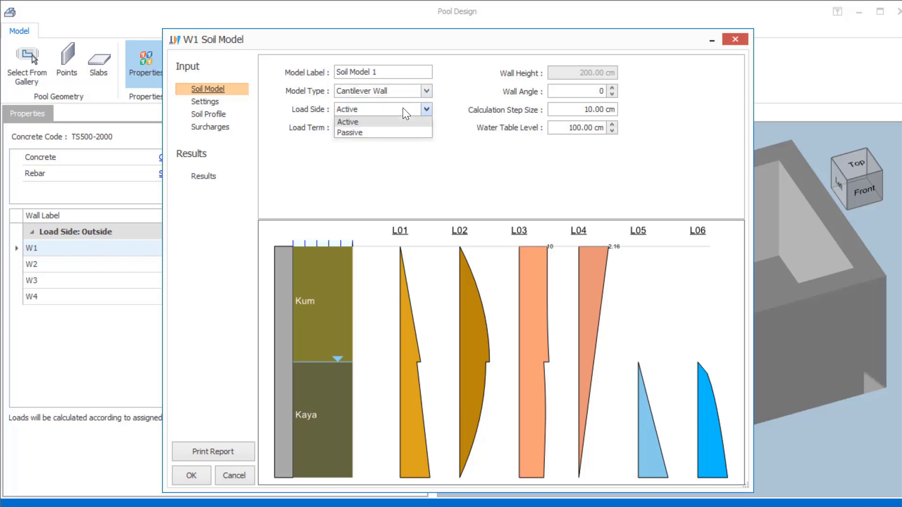
{"action": "left_click", "coordinate": [373, 133]}
{"action": "left_click", "coordinate": [372, 111]}
{"action": "left_click", "coordinate": [373, 122]}
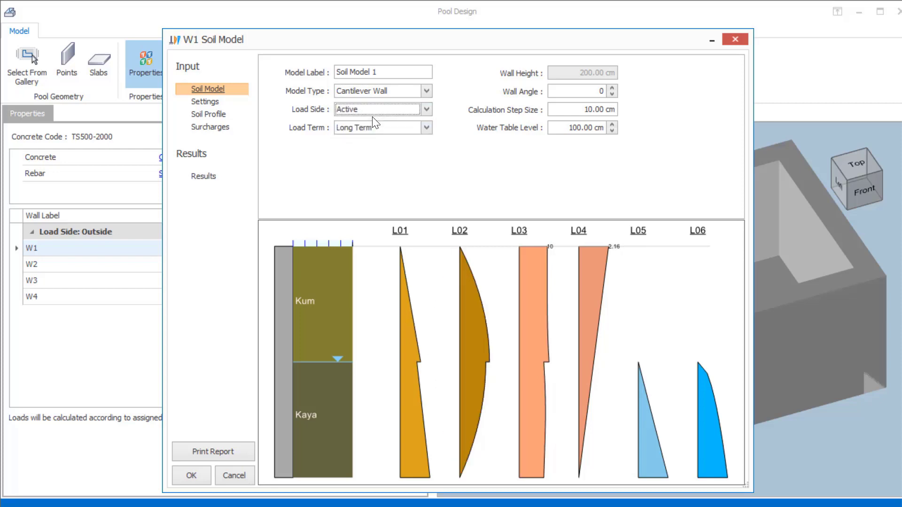
{"action": "left_click", "coordinate": [372, 129]}
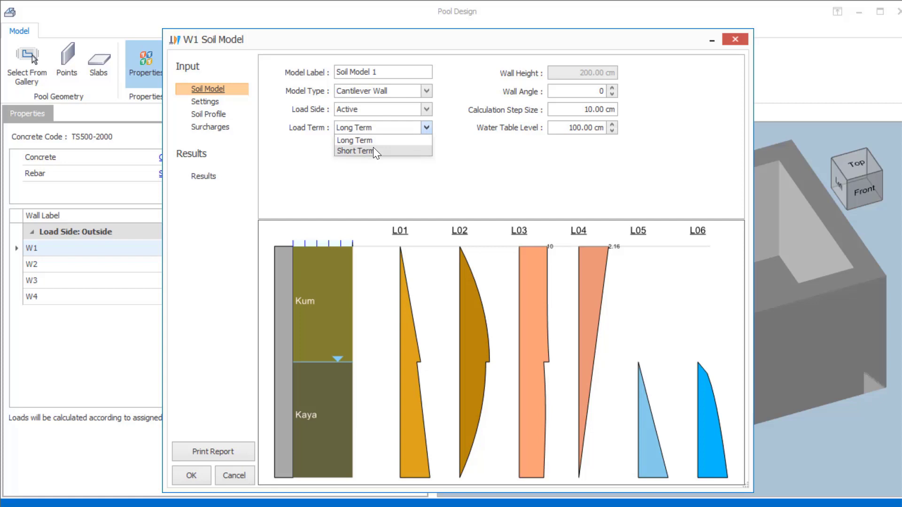
{"action": "left_click", "coordinate": [373, 147]}
{"action": "left_click", "coordinate": [373, 131]}
{"action": "left_click", "coordinate": [369, 138]}
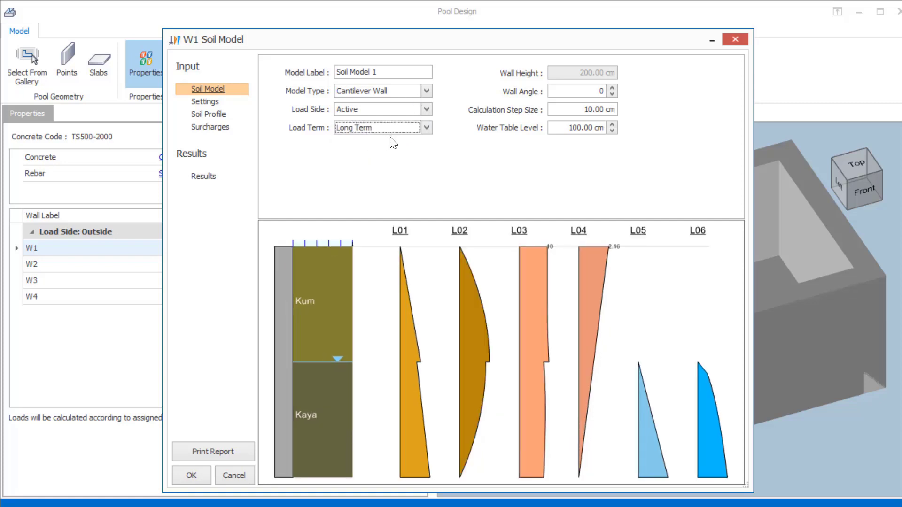
Review the water table level, seismic code settings, soil profile layers and surcharges of the W1 soil model.
{"action": "left_click", "coordinate": [588, 127]}
{"action": "left_click", "coordinate": [209, 103]}
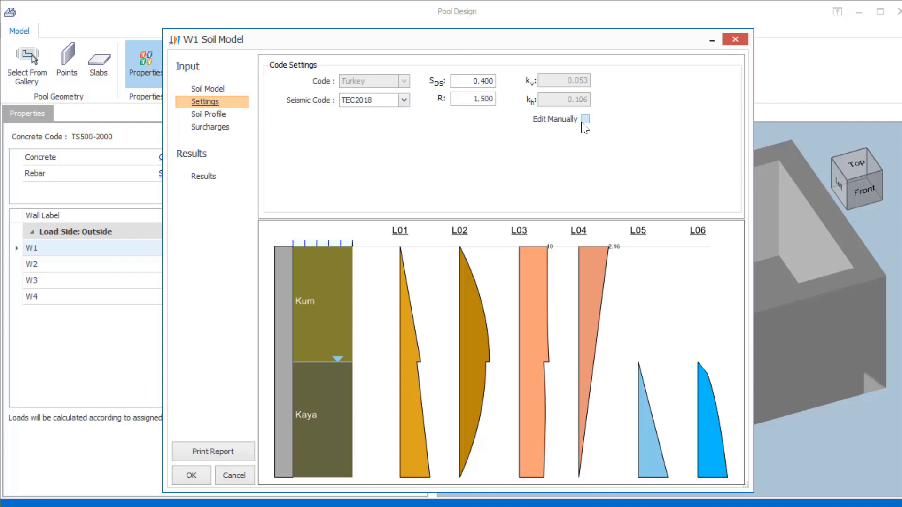
{"action": "left_click", "coordinate": [465, 99]}
{"action": "left_click", "coordinate": [226, 114]}
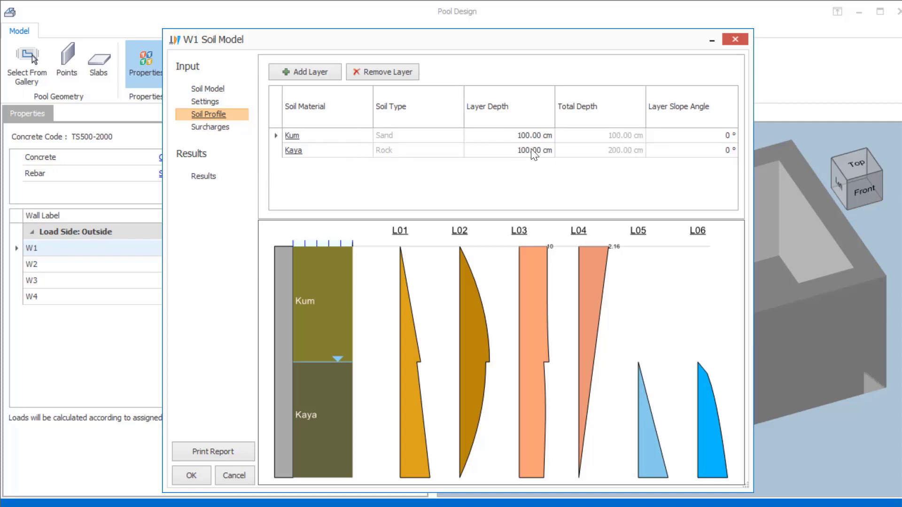
{"action": "left_click", "coordinate": [211, 127]}
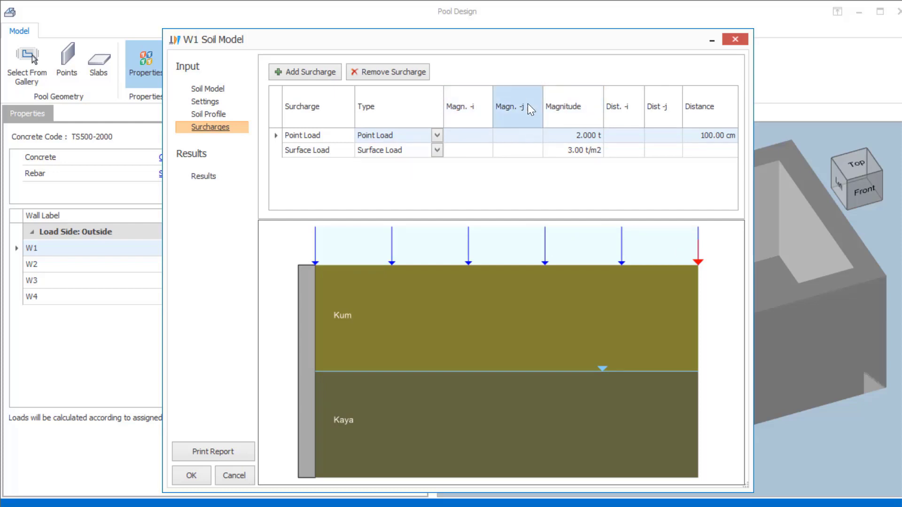
Accept Soil Model 1 for wall W1 and apply it to all pool walls.
{"action": "left_click", "coordinate": [204, 175]}
{"action": "left_click", "coordinate": [196, 473]}
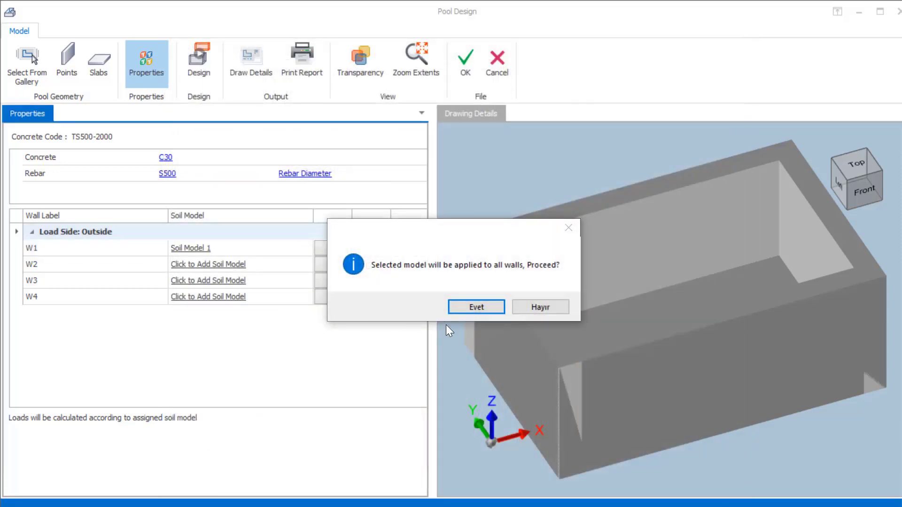
{"action": "left_click", "coordinate": [458, 308]}
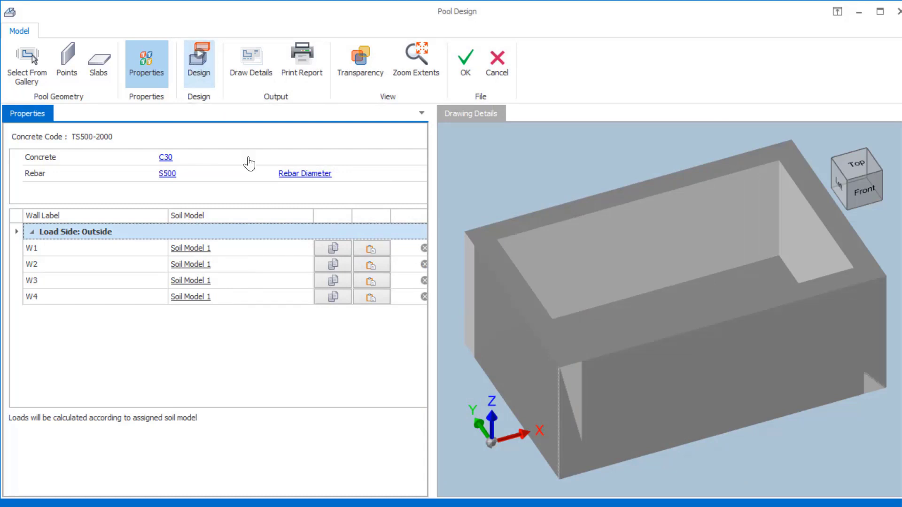
Open the pool's rebar design with the 3D model made transparent, and toggle the Post Construction load case off and on.
{"action": "left_click", "coordinate": [202, 54]}
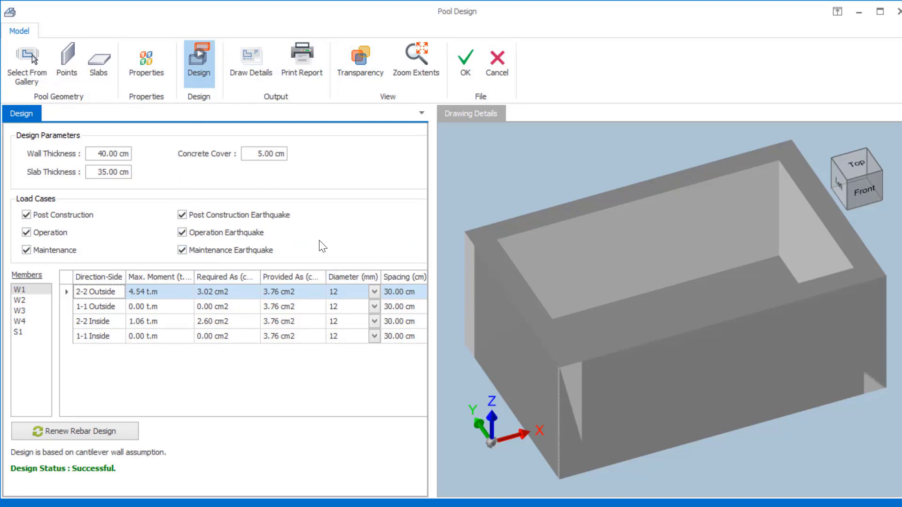
{"action": "left_click", "coordinate": [365, 44]}
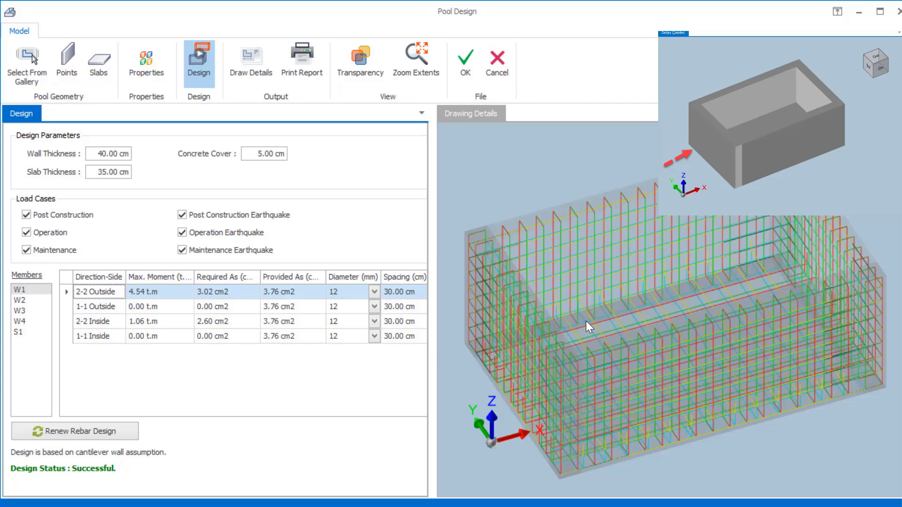
{"action": "double_click", "coordinate": [64, 221]}
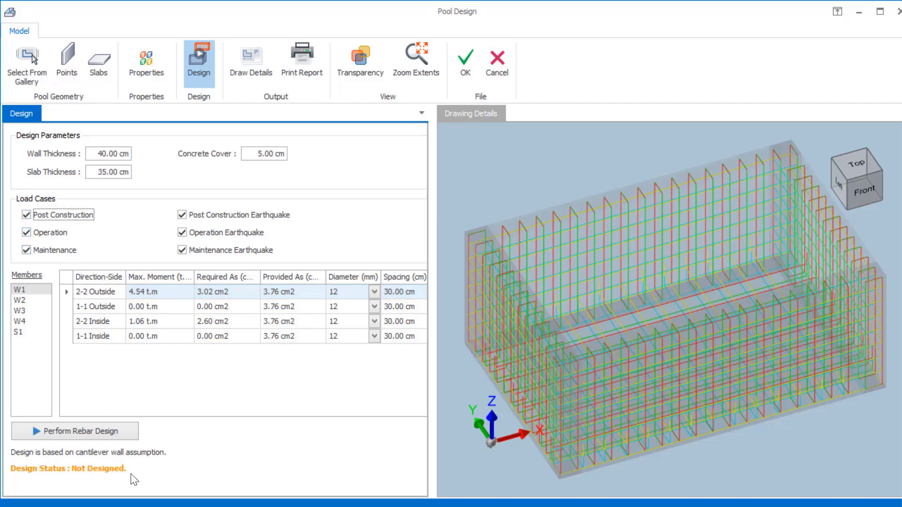
Perform the rebar design for the pool and view the reinforcement results of slab S1 and wall W2.
{"action": "left_click", "coordinate": [105, 438]}
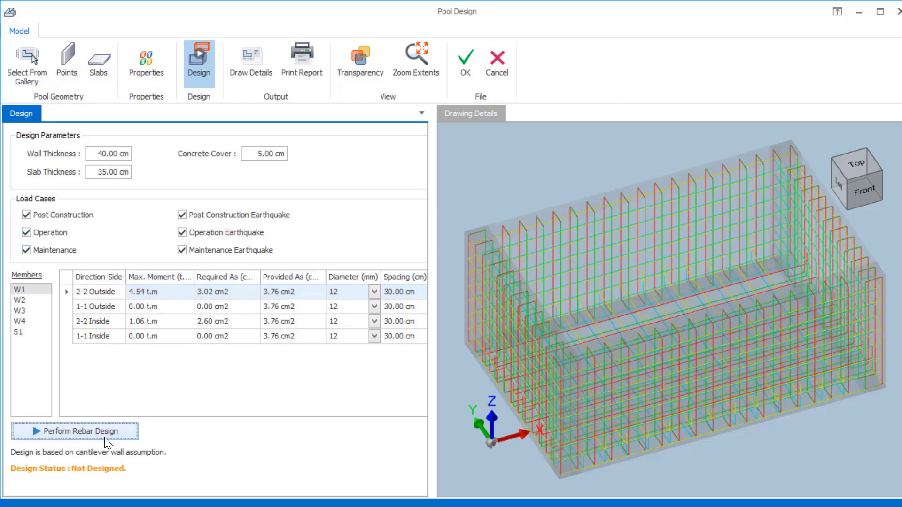
{"action": "left_click", "coordinate": [18, 331]}
{"action": "left_click", "coordinate": [19, 300]}
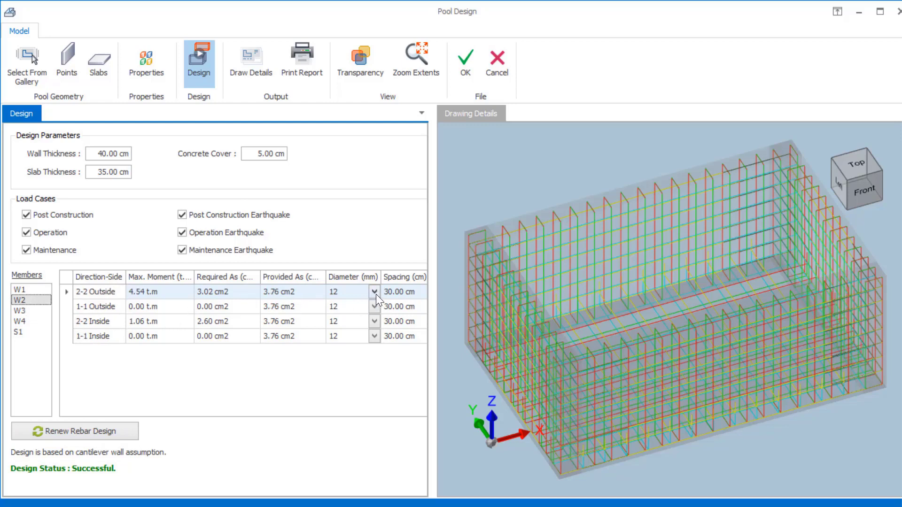
Set the bar diameter of wall W1's 2-2 Outside reinforcement to 26 mm.
{"action": "left_click", "coordinate": [374, 291]}
{"action": "left_click", "coordinate": [28, 290]}
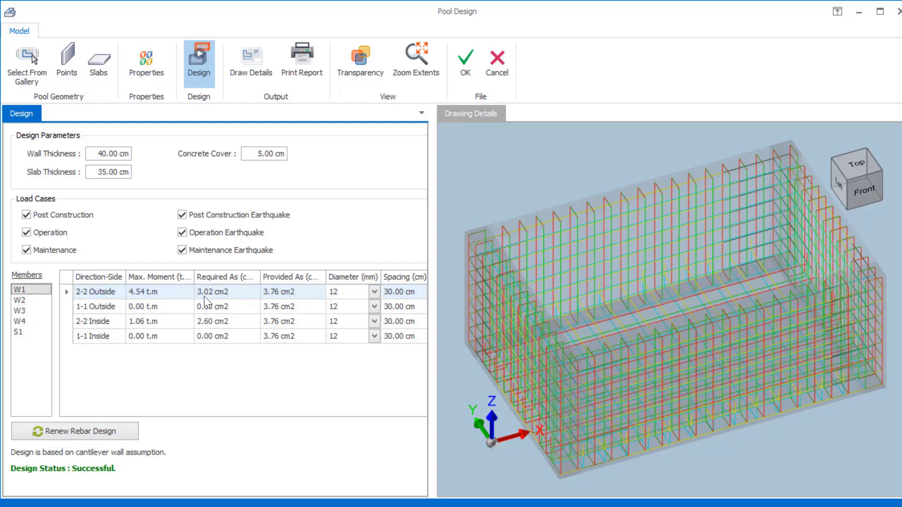
{"action": "left_click", "coordinate": [371, 291]}
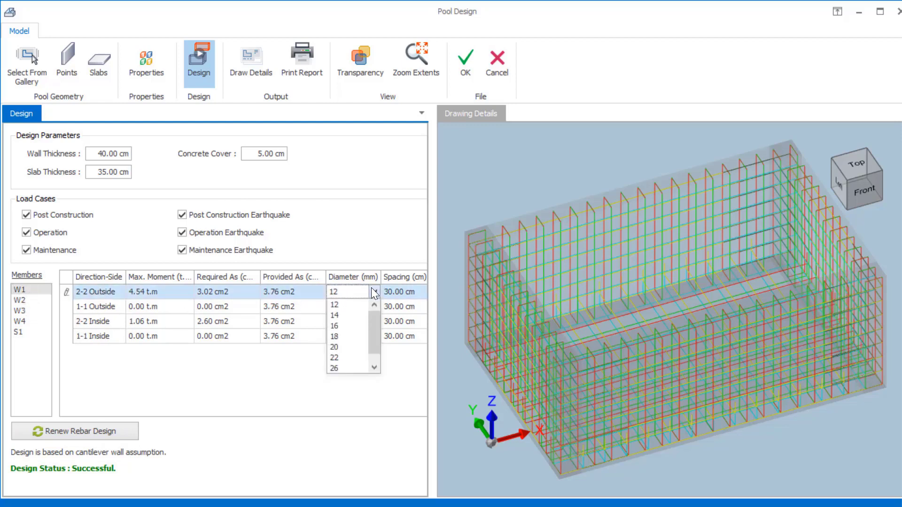
{"action": "left_click", "coordinate": [345, 364]}
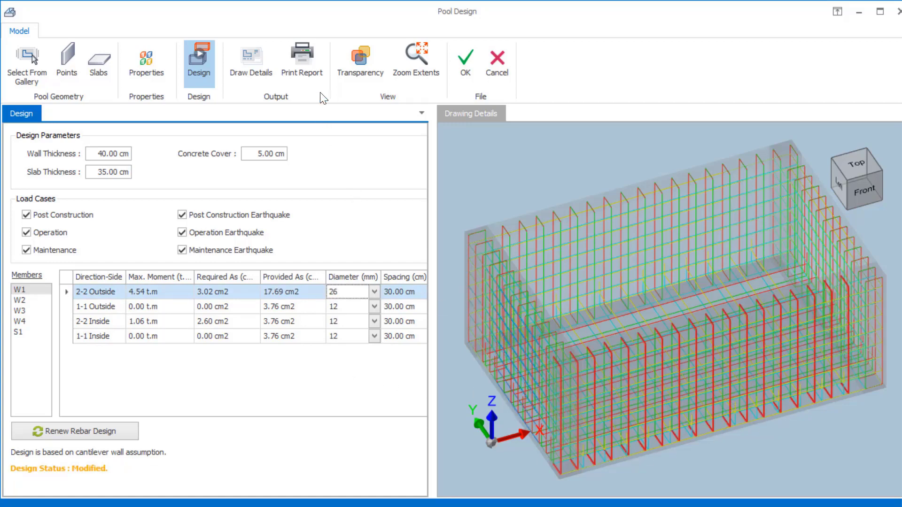
Draw the pool's reinforcement details and review the calculation report's geometry, soil layers and moment table.
{"action": "left_click", "coordinate": [257, 66]}
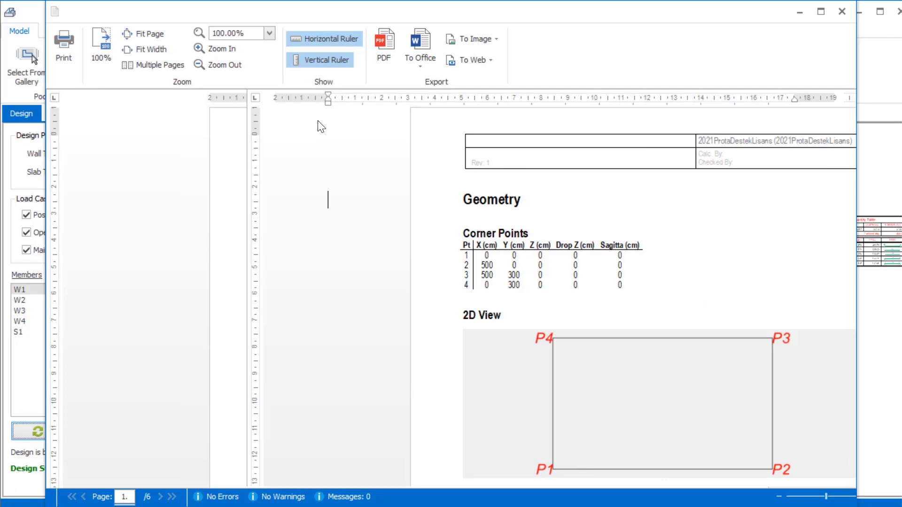
{"action": "scroll", "coordinate": [566, 263], "scroll_direction": "down", "scroll_amount": 20}
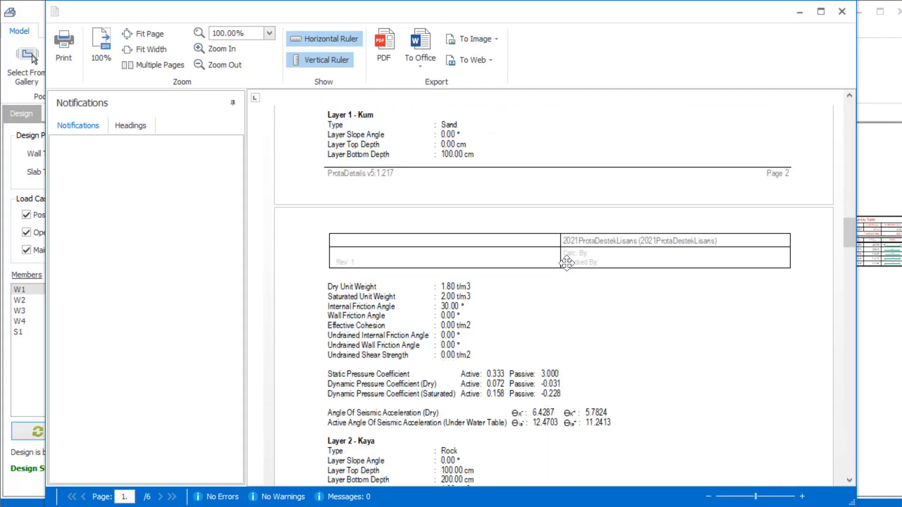
{"action": "scroll", "coordinate": [567, 266], "scroll_direction": "down", "scroll_amount": 20}
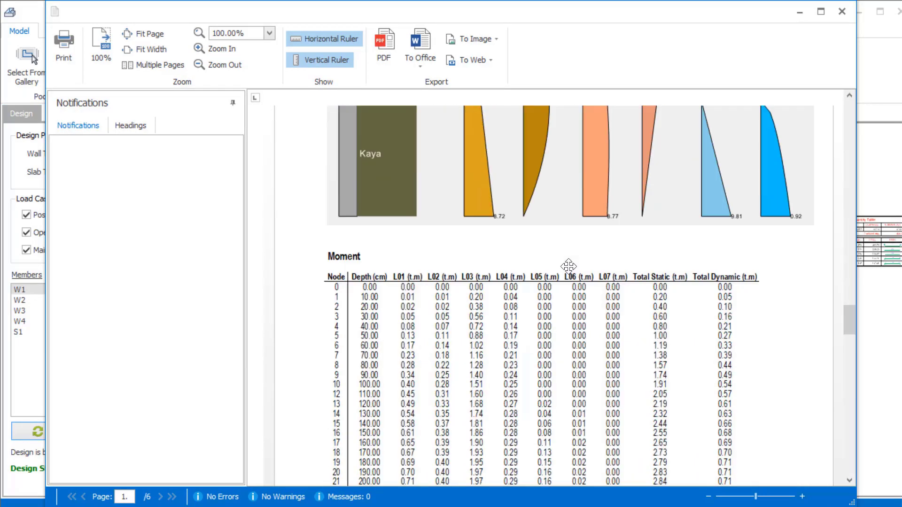
{"action": "scroll", "coordinate": [571, 269], "scroll_direction": "down", "scroll_amount": 5}
{"action": "left_click", "coordinate": [841, 11]}
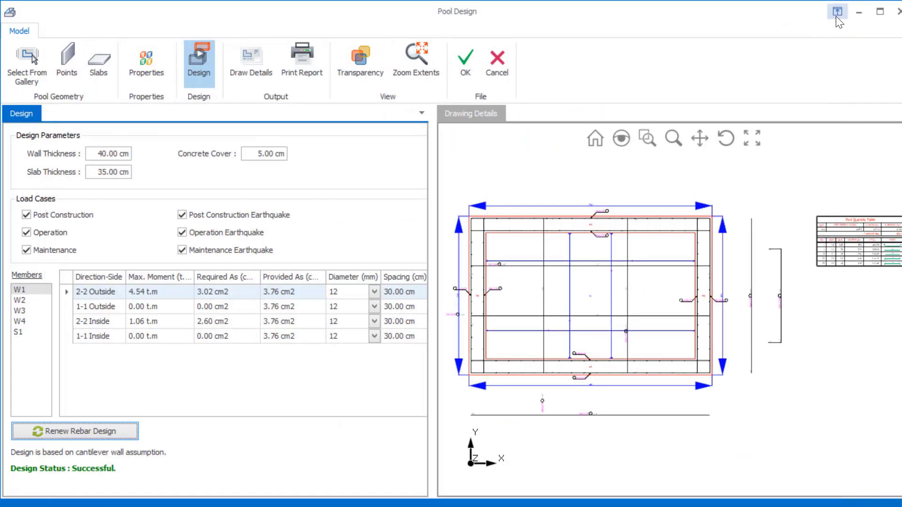
Accept the pool design and place its reinforcement drawing with the quantity table in the drawing.
{"action": "left_click", "coordinate": [463, 63]}
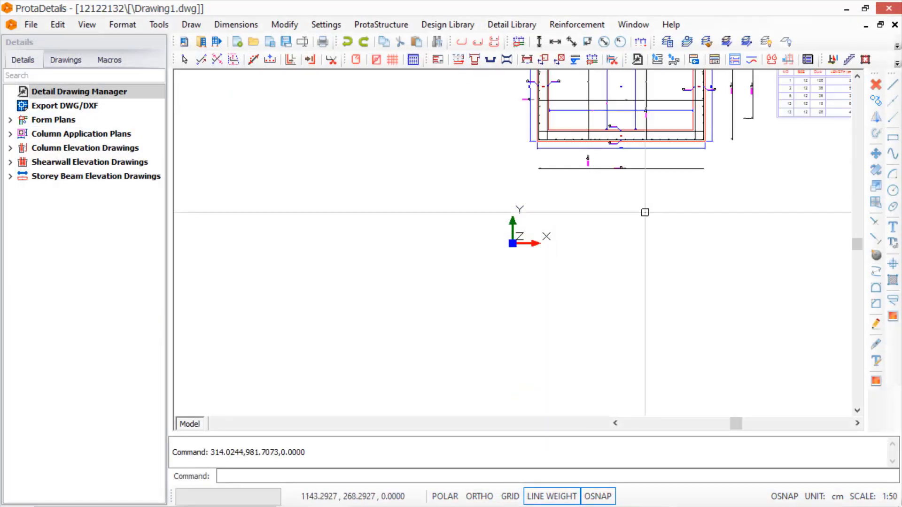
{"action": "middle_click_drag", "start_coordinate": [644, 212], "coordinate": [588, 321]}
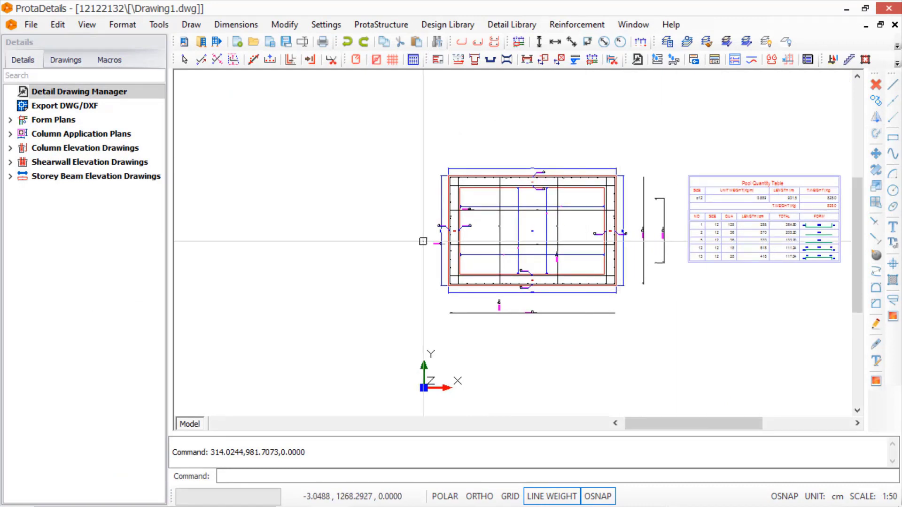